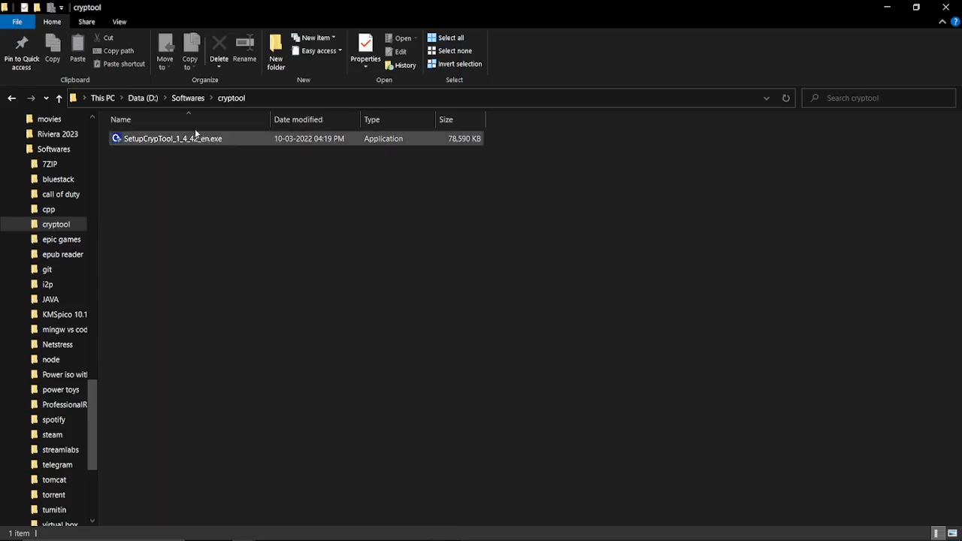
# Step: Install CrypTool 1.4.42 for all users at the default location and launch it
pyautogui.click(177, 138)
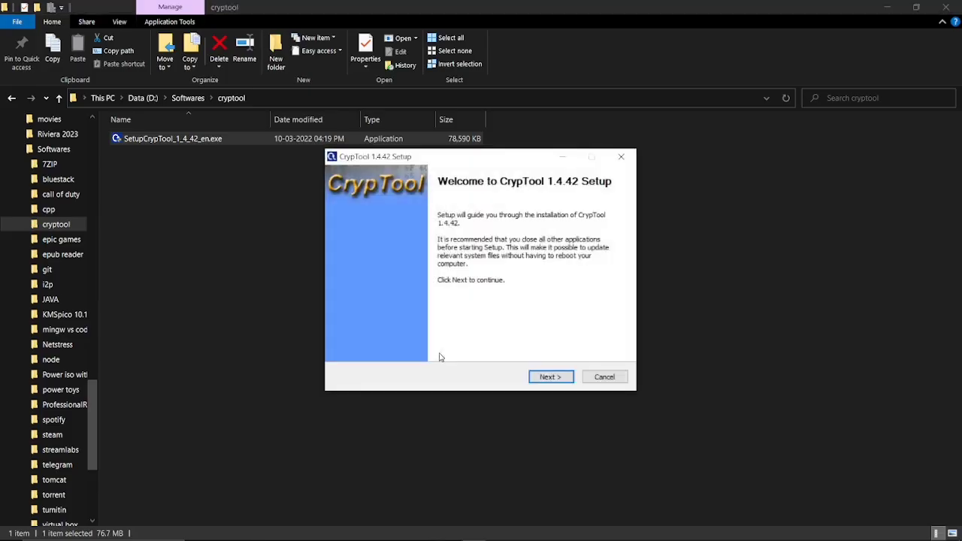
pyautogui.click(556, 379)
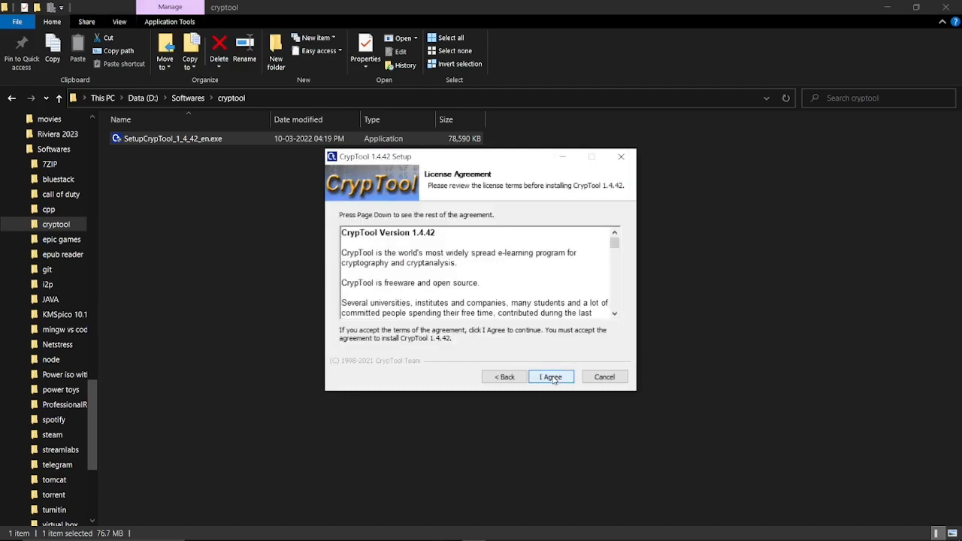
pyautogui.click(553, 380)
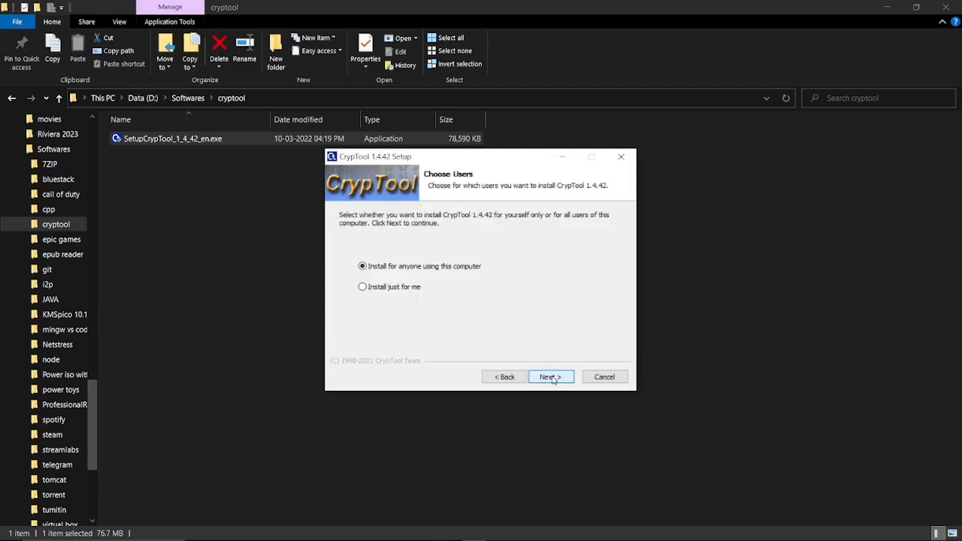
pyautogui.click(553, 380)
pyautogui.click(553, 380)
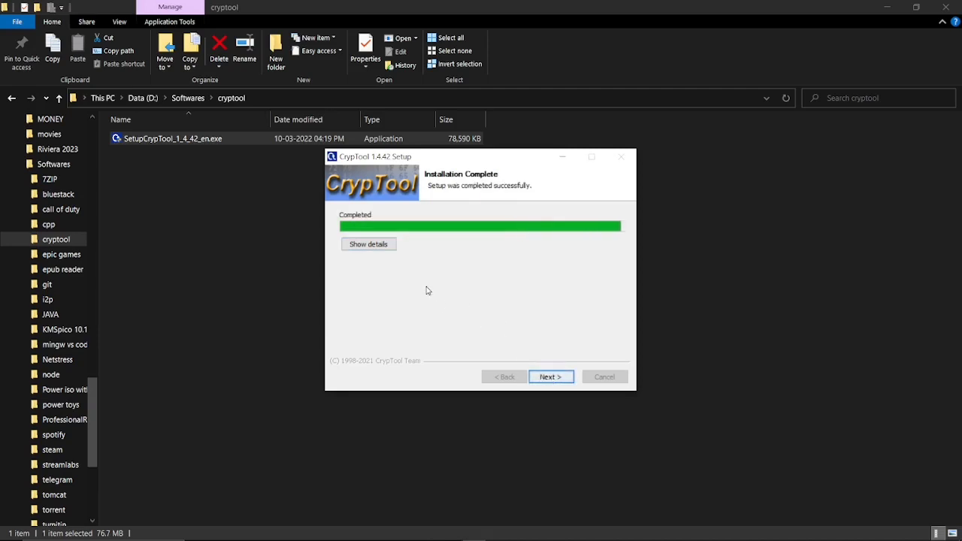
pyautogui.click(552, 377)
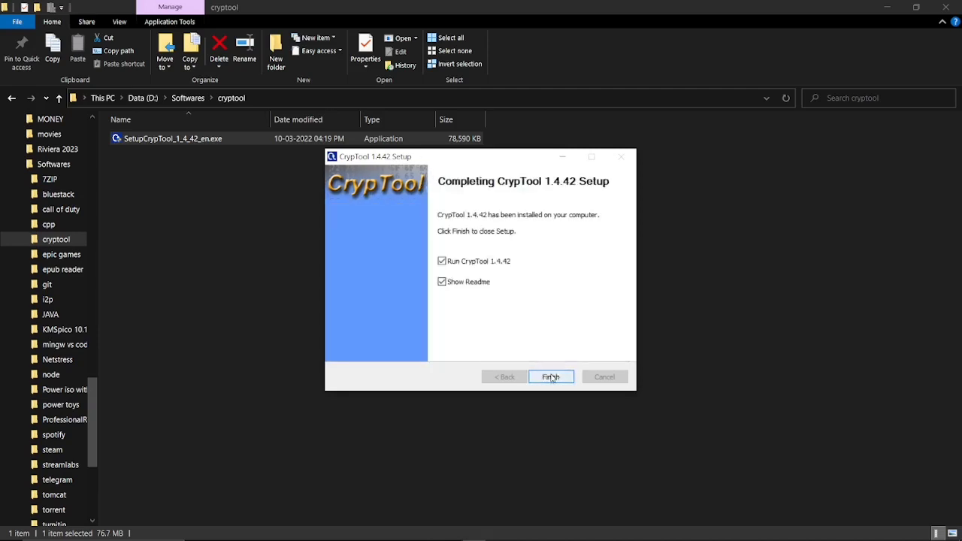
pyautogui.click(553, 379)
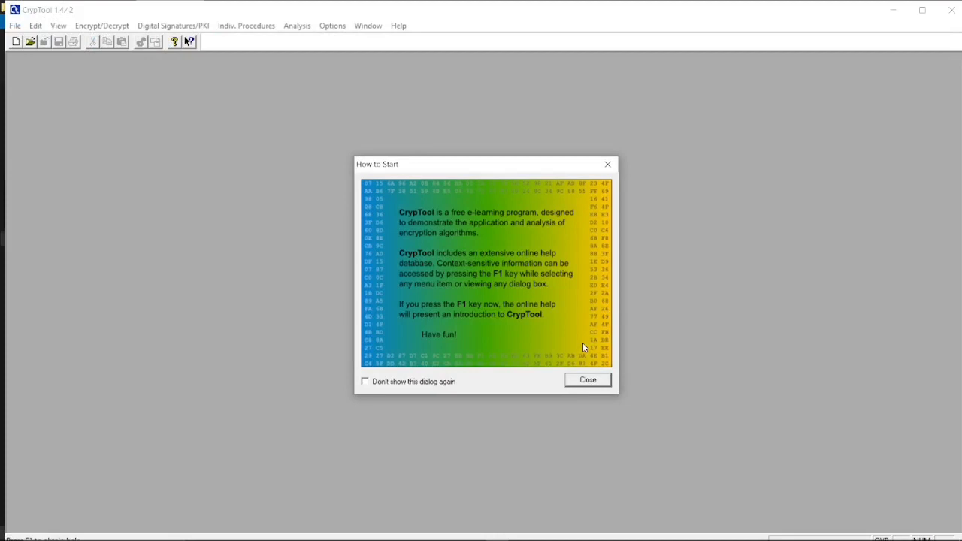
# Step: Dismiss How to Start, select all text in startingexample-en.txt, and close that document
pyautogui.click(594, 382)
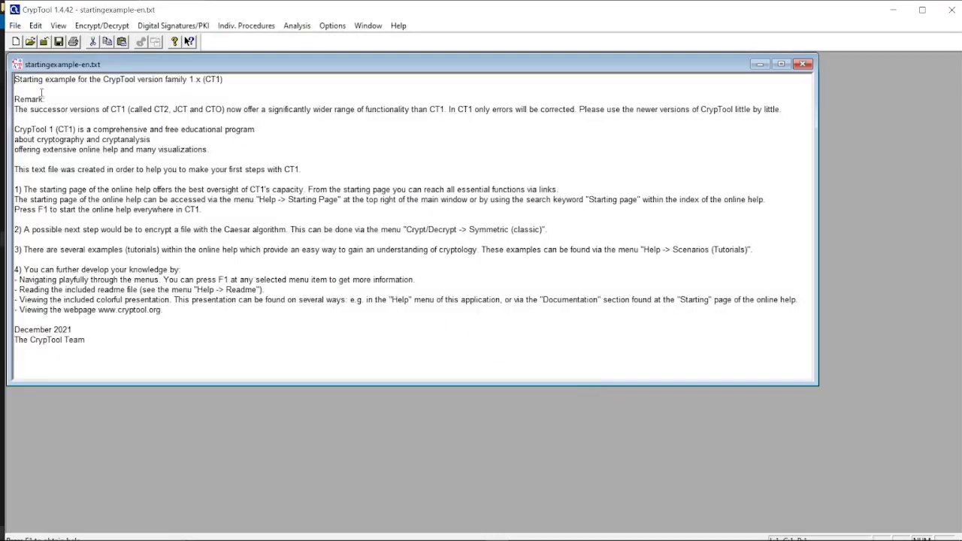
pyautogui.moveTo(30, 79); pyautogui.dragTo(165, 339)
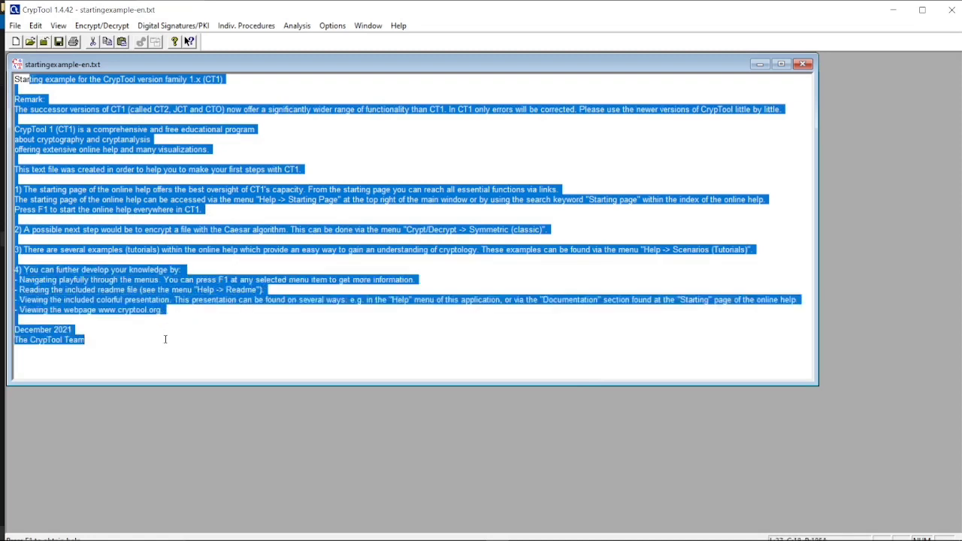
pyautogui.hotkey('ctrl', 'a')
pyautogui.click(803, 65)
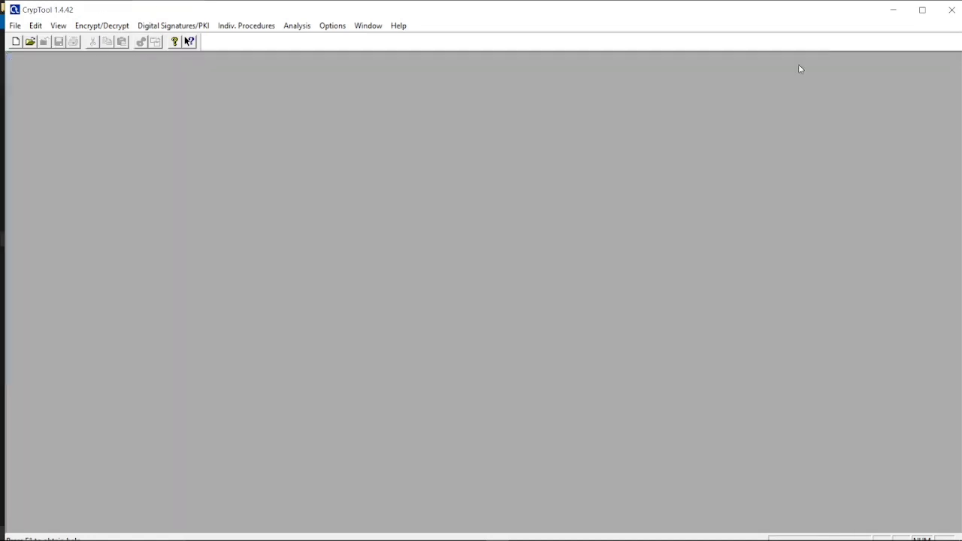
# Step: Create the blank Unnamed1 document and look through the File, View and Encrypt/Decrypt menus
pyautogui.click(17, 41)
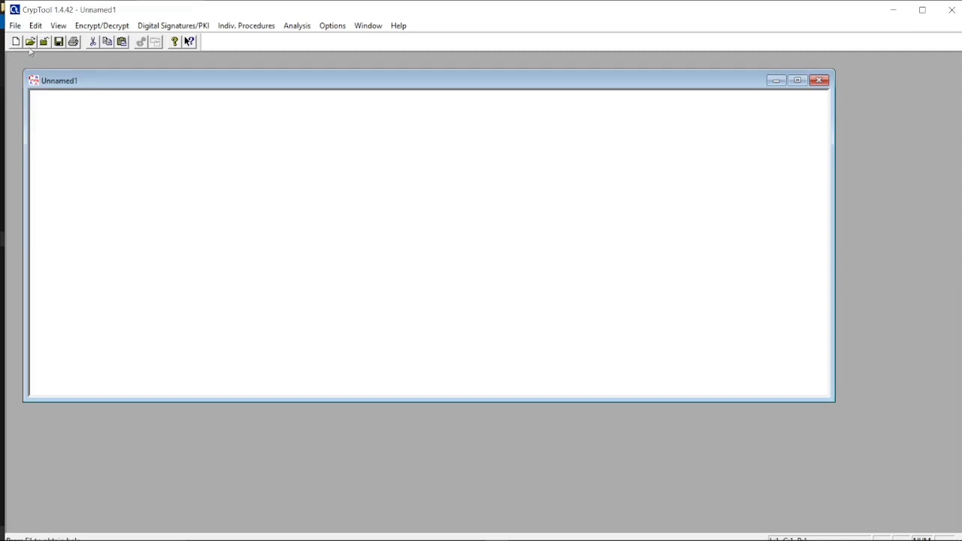
pyautogui.click(16, 27)
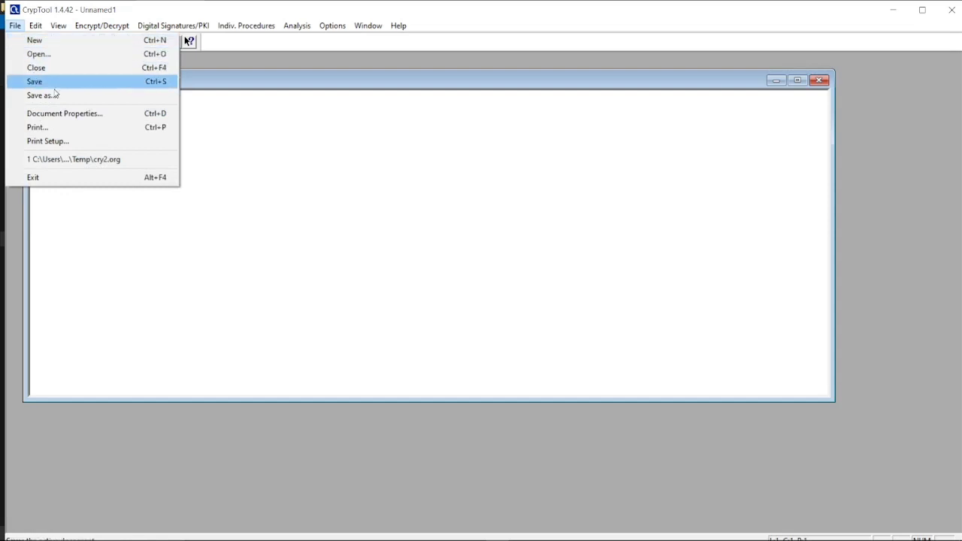
pyautogui.moveTo(101, 25)
pyautogui.moveTo(35, 26)
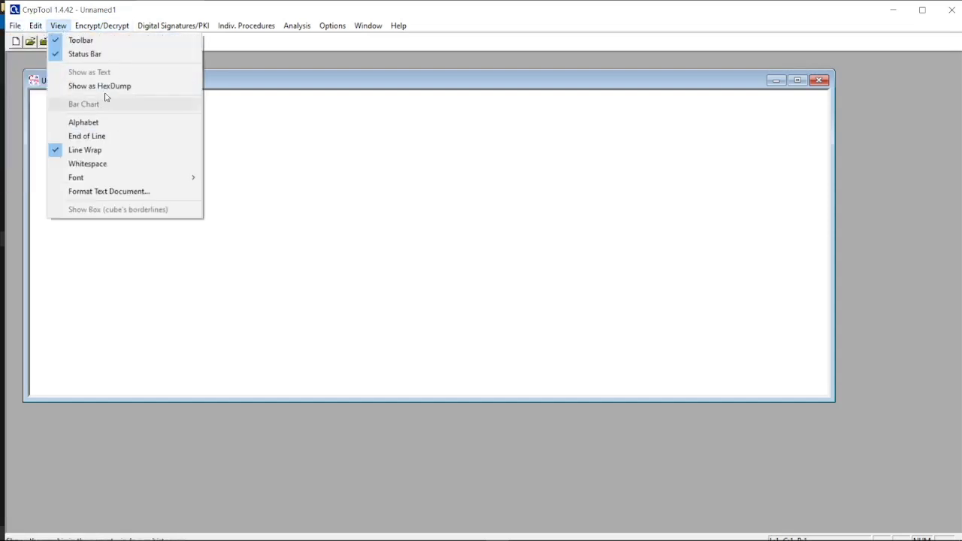
pyautogui.moveTo(118, 184)
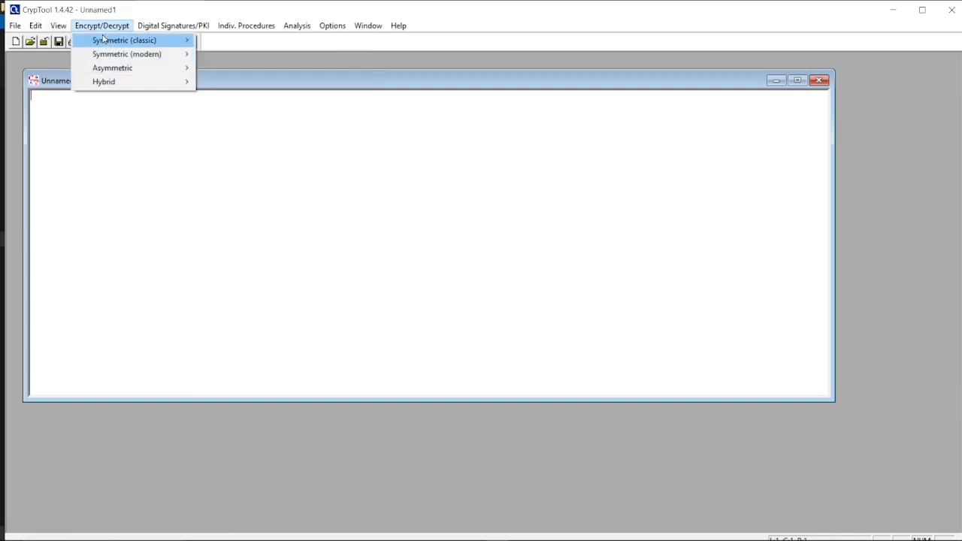
pyautogui.moveTo(113, 44)
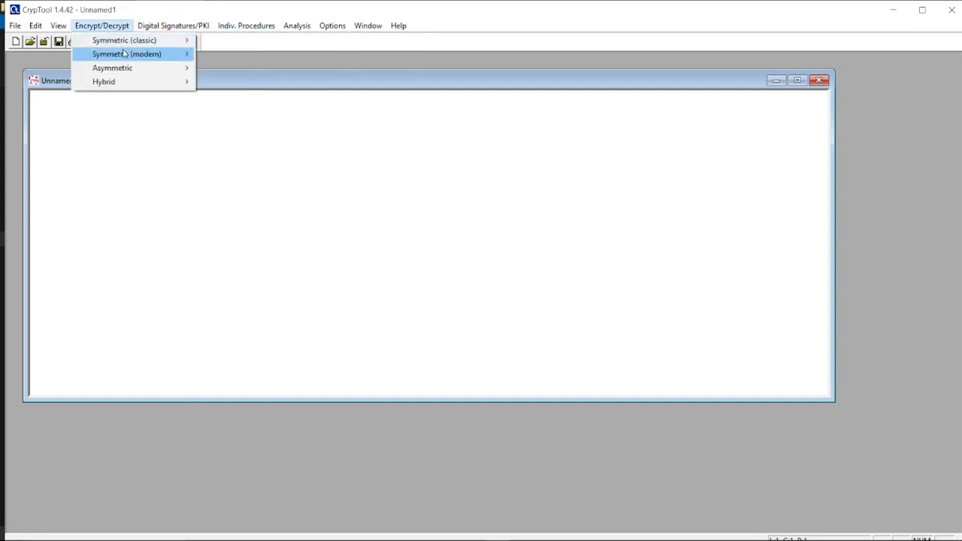
pyautogui.moveTo(159, 43)
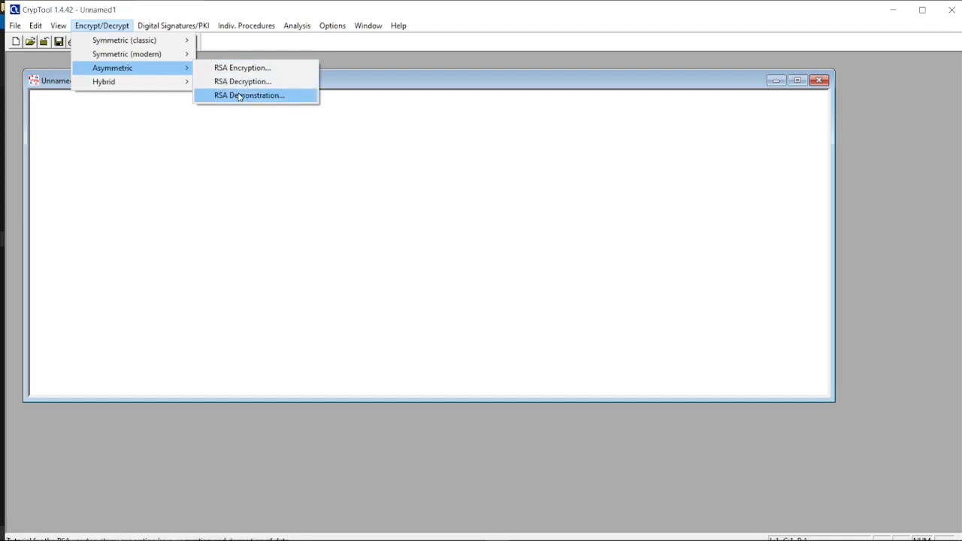
pyautogui.moveTo(179, 84)
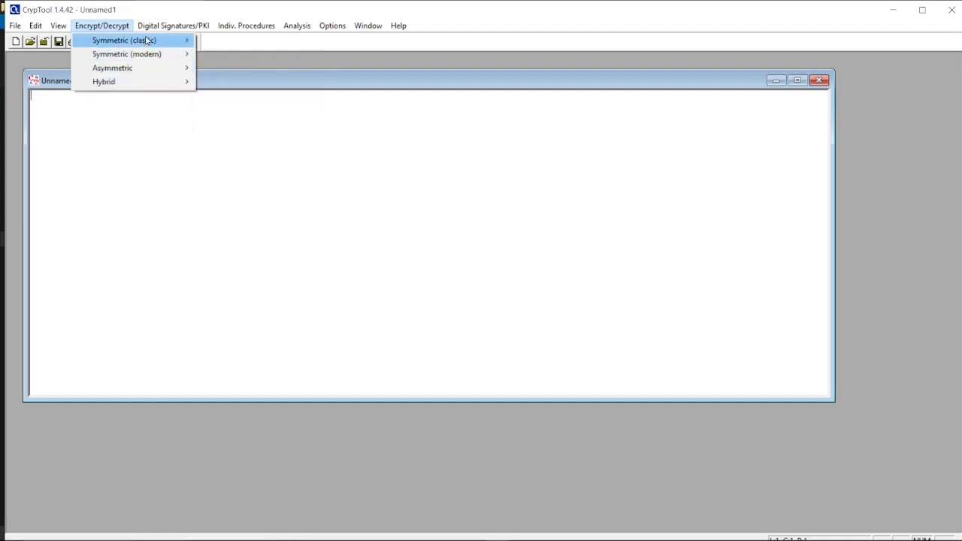
pyautogui.moveTo(169, 27)
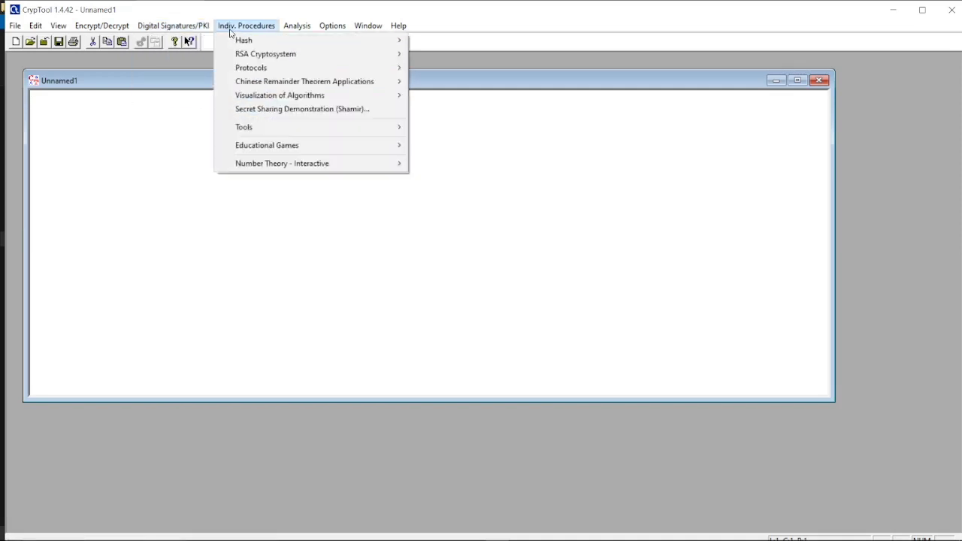
pyautogui.moveTo(265, 29)
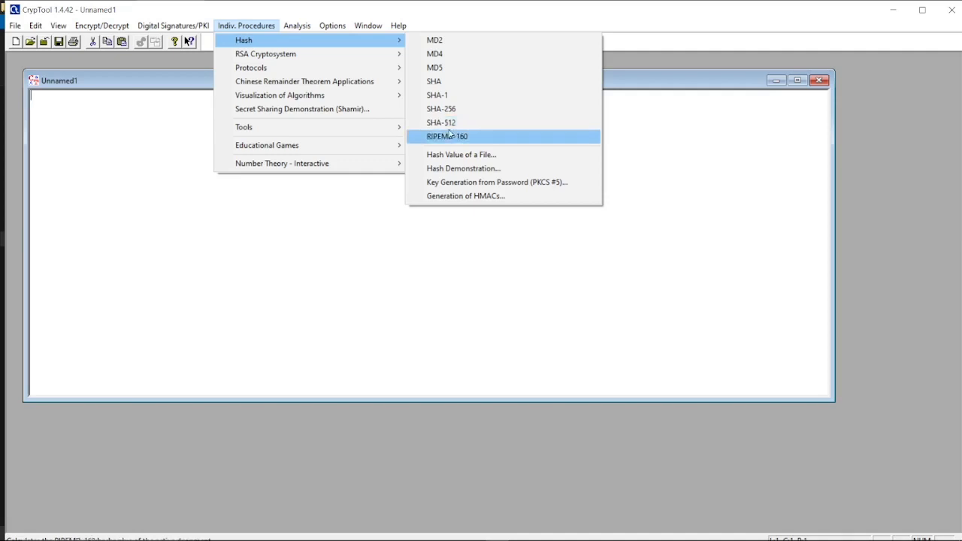
pyautogui.moveTo(395, 95)
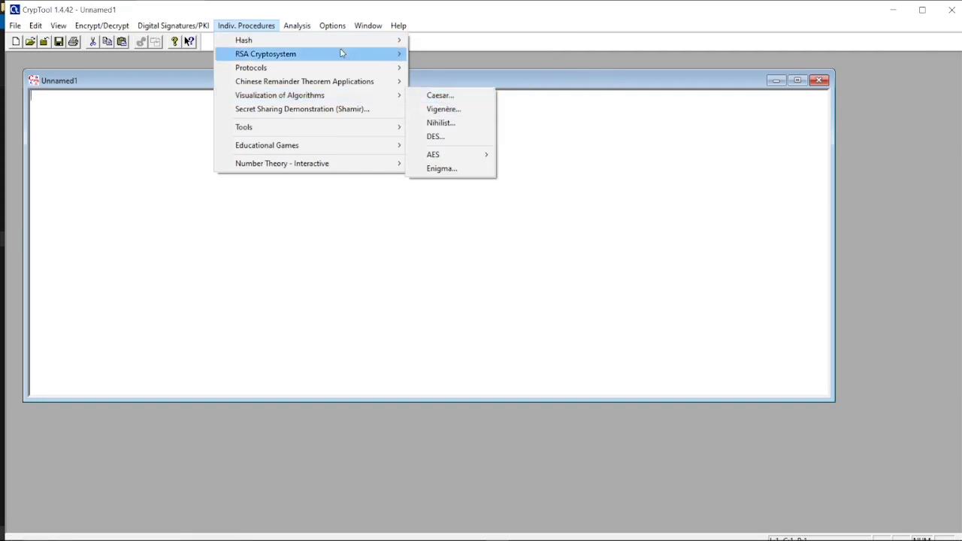
pyautogui.moveTo(295, 27)
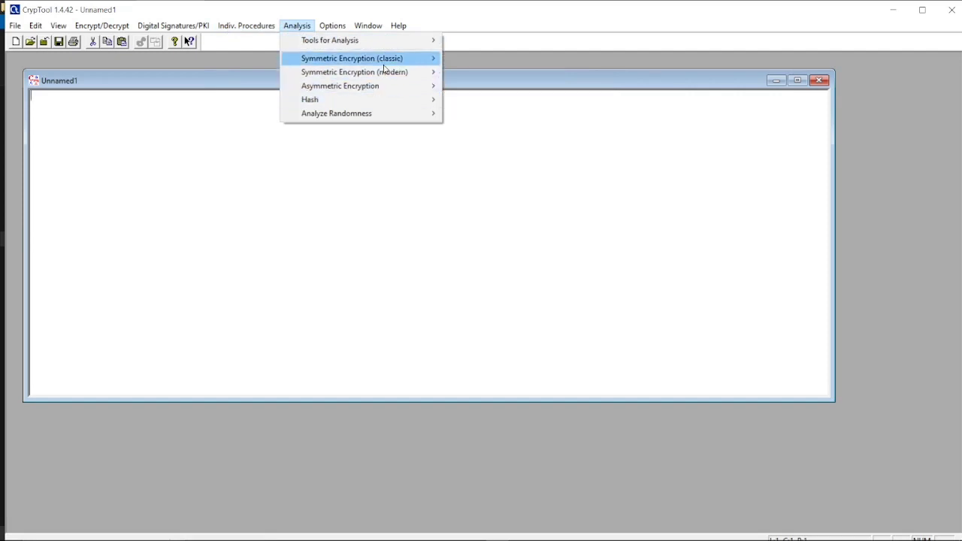
pyautogui.moveTo(393, 72)
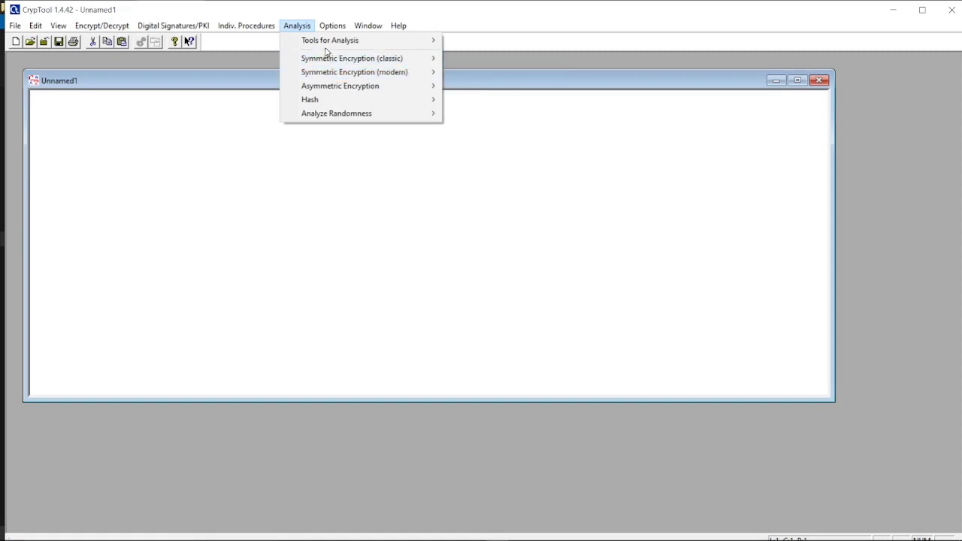
pyautogui.moveTo(332, 25)
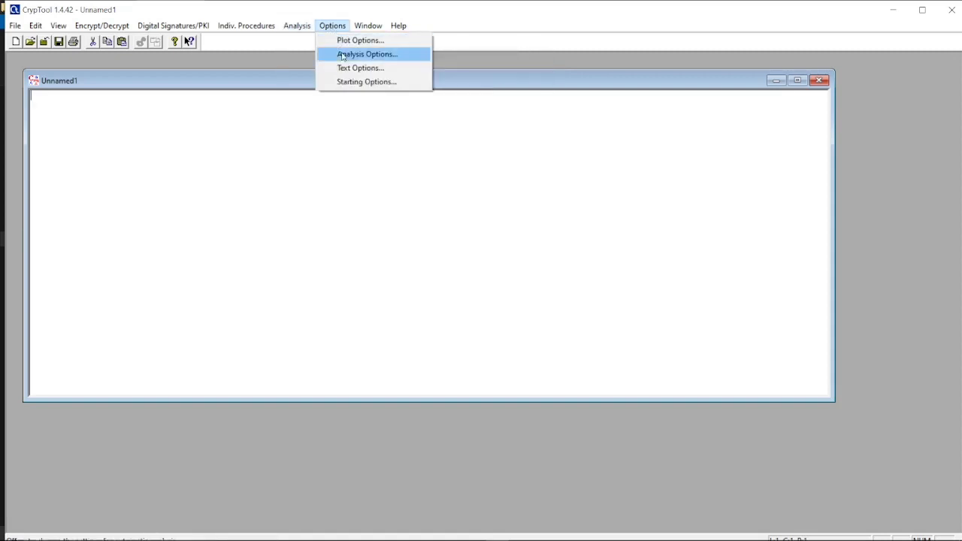
pyautogui.press('Escape')
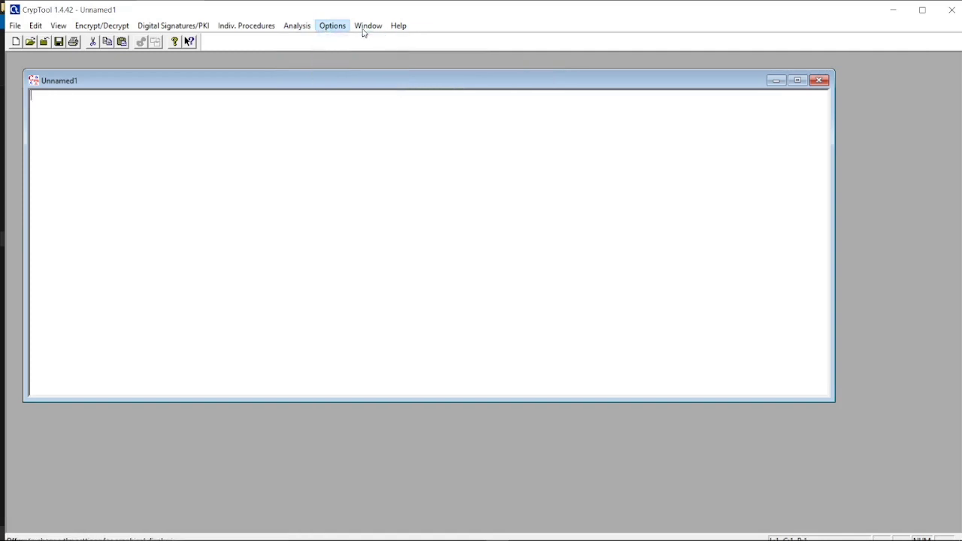
pyautogui.click(371, 28)
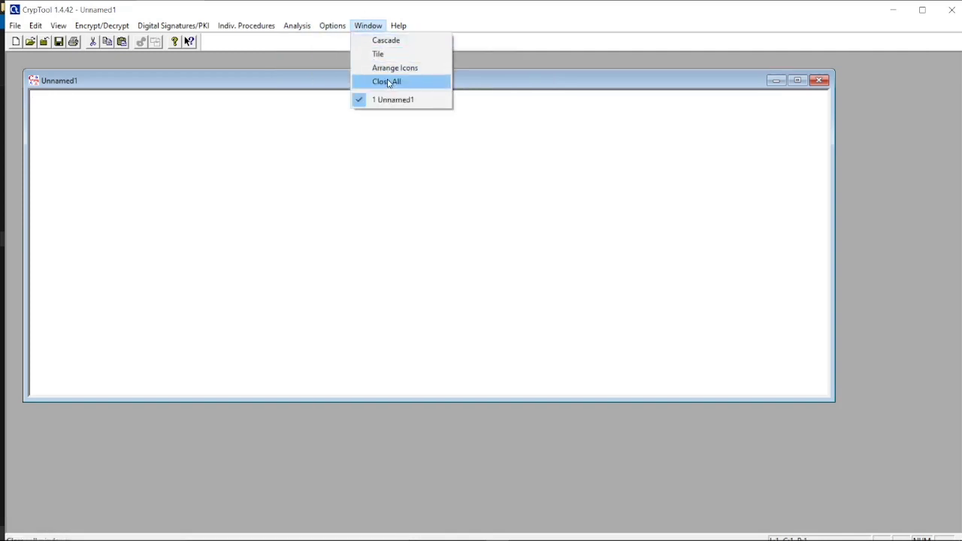
pyautogui.moveTo(399, 26)
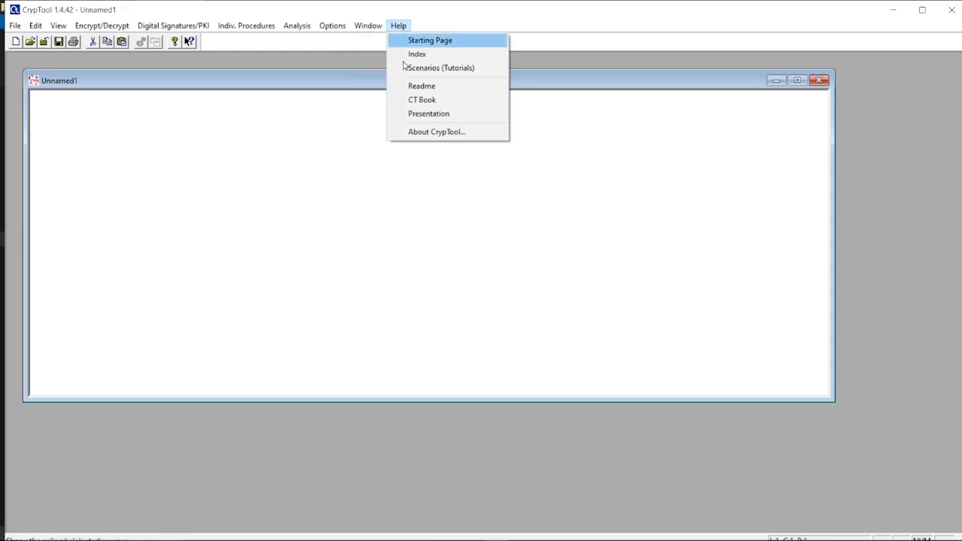
pyautogui.click(238, 168)
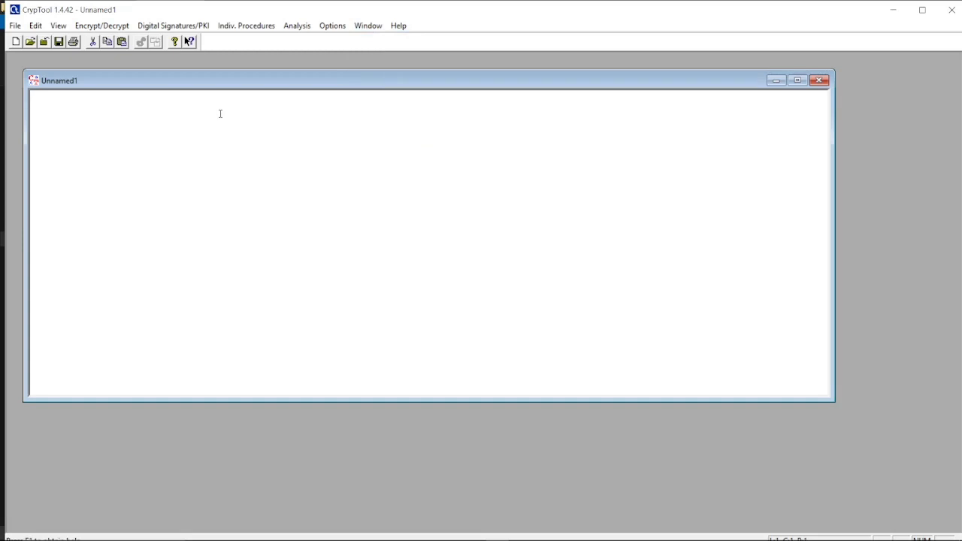
# Step: Type 'hacking' into Unnamed1 and AES (CBC) encrypt it with a 256-bit all-zero key
pyautogui.write('hacking')
pyautogui.click(111, 30)
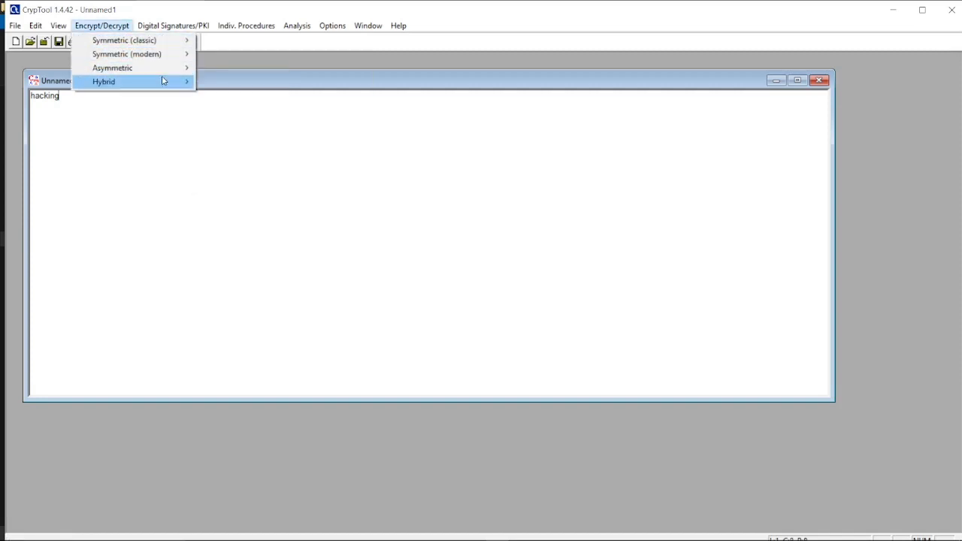
pyautogui.moveTo(163, 82)
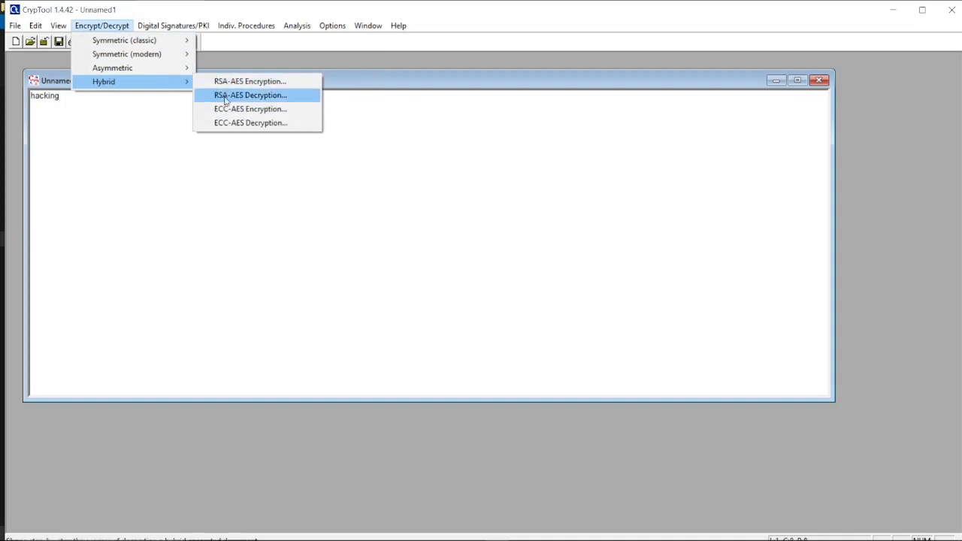
pyautogui.moveTo(167, 60)
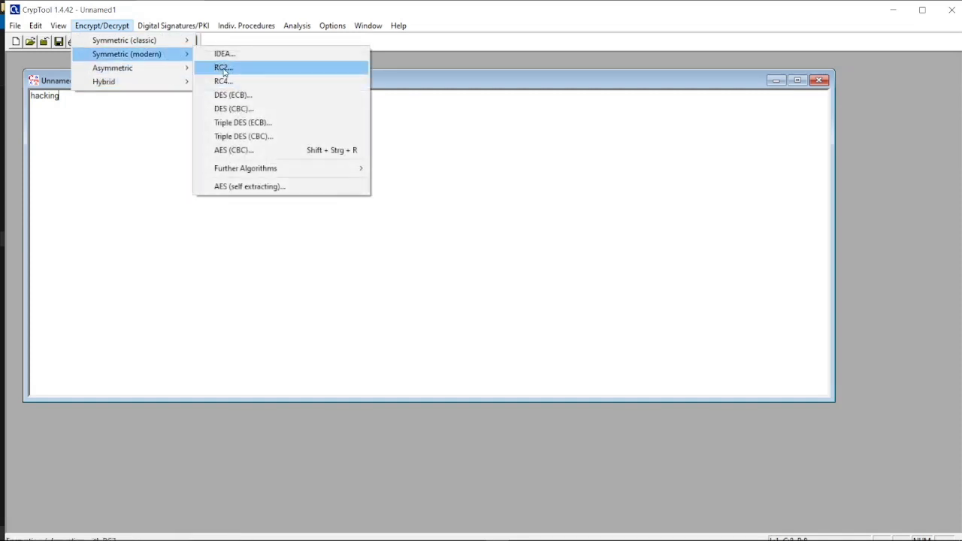
pyautogui.click(245, 154)
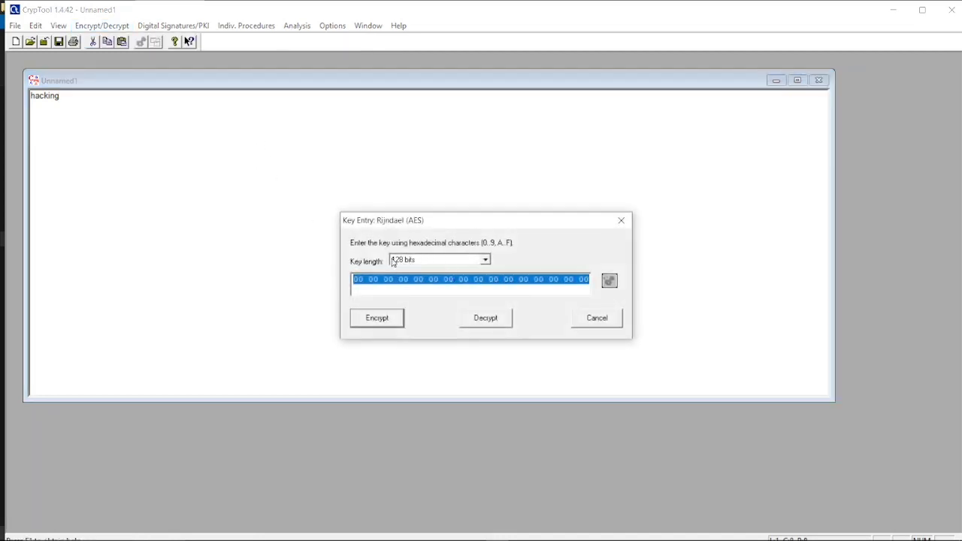
pyautogui.click(487, 260)
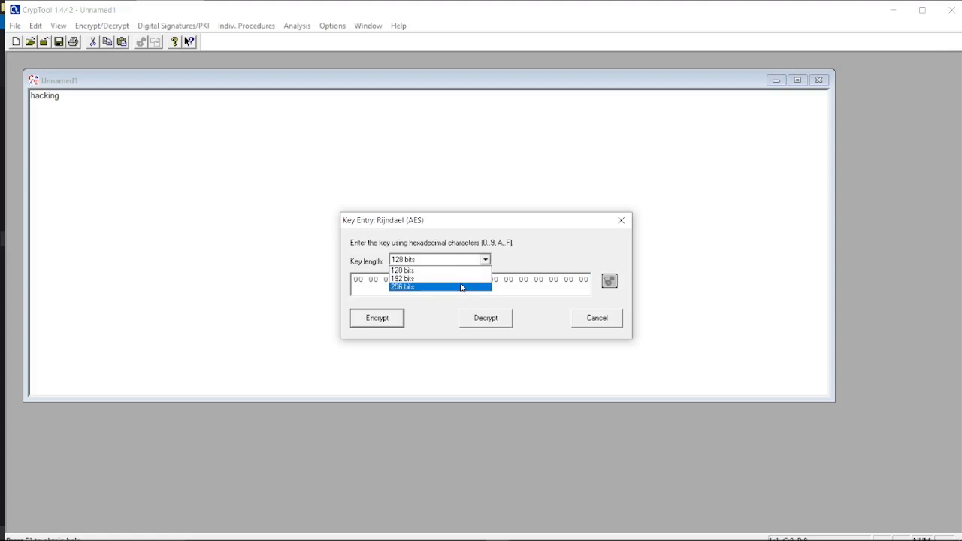
pyautogui.click(462, 287)
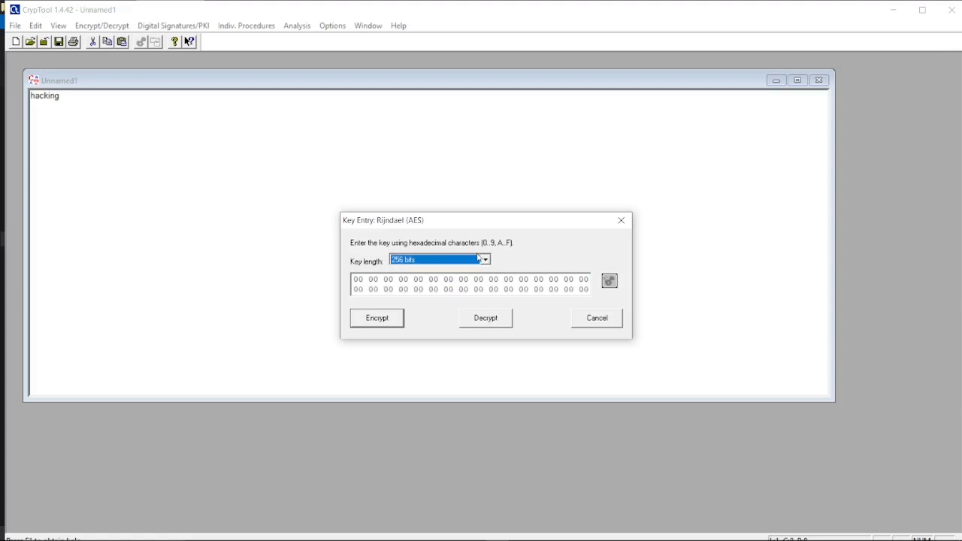
pyautogui.click(485, 260)
pyautogui.click(462, 288)
pyautogui.click(389, 321)
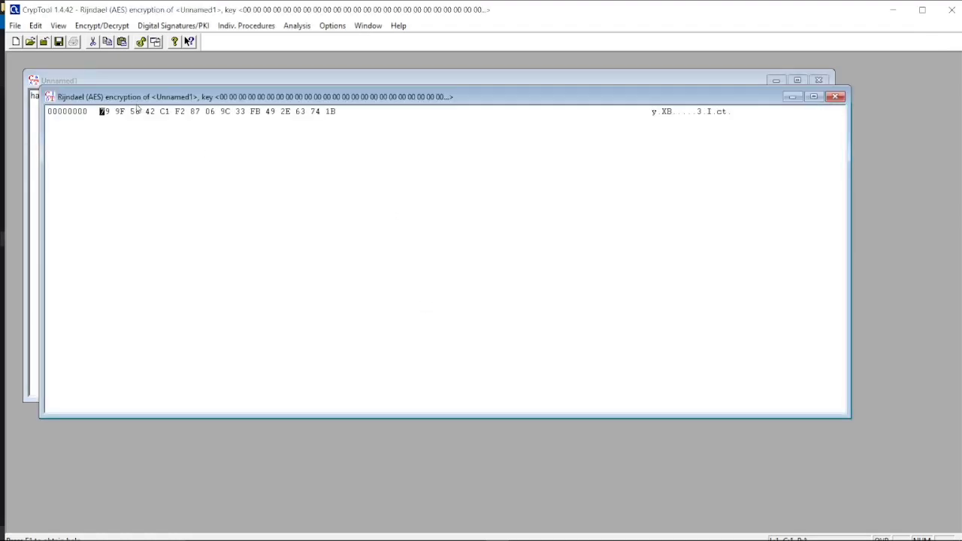
# Step: Try AES-decrypting the ciphertext with the 128-bit zero key, then close the garbled result
pyautogui.hotkey('ctrl', 'a')
pyautogui.click(647, 127)
pyautogui.click(101, 26)
pyautogui.moveTo(174, 54)
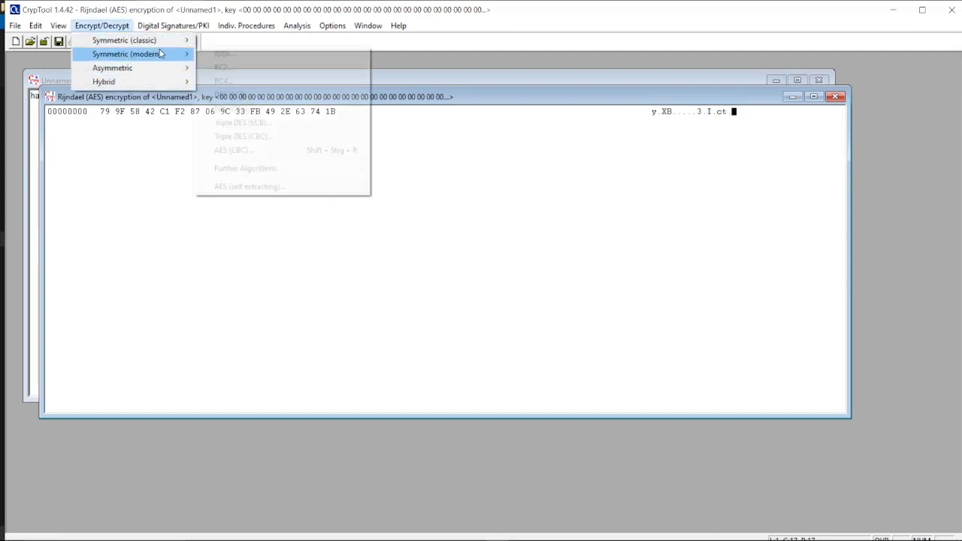
pyautogui.click(285, 153)
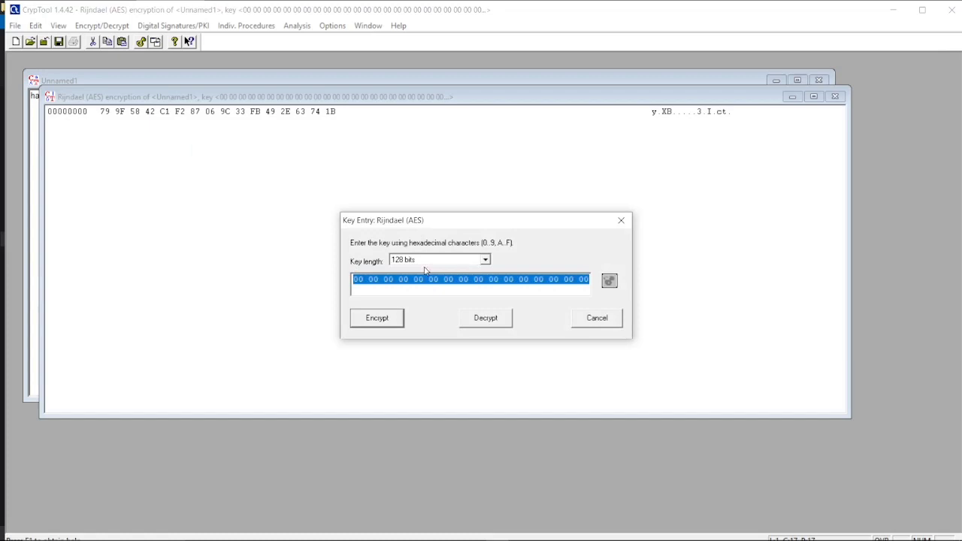
pyautogui.click(486, 318)
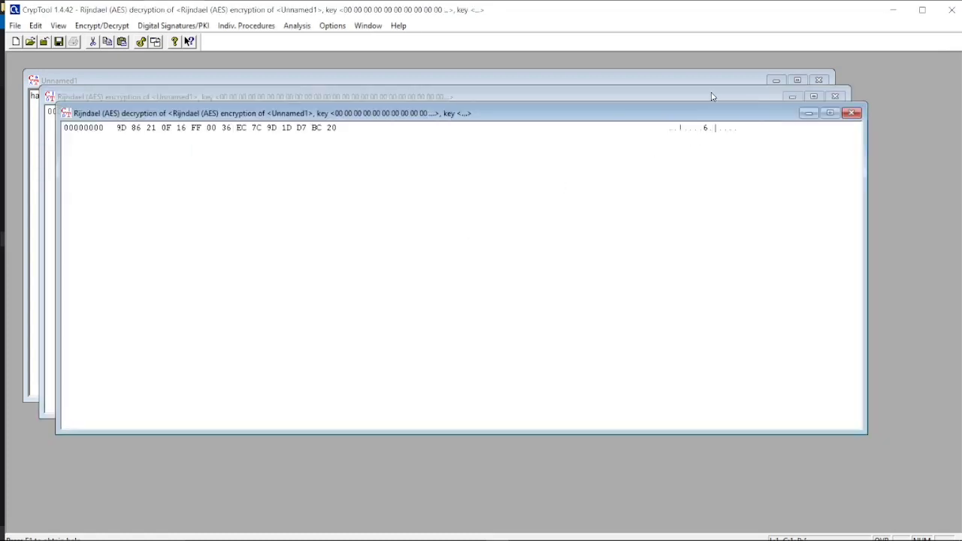
pyautogui.click(194, 104)
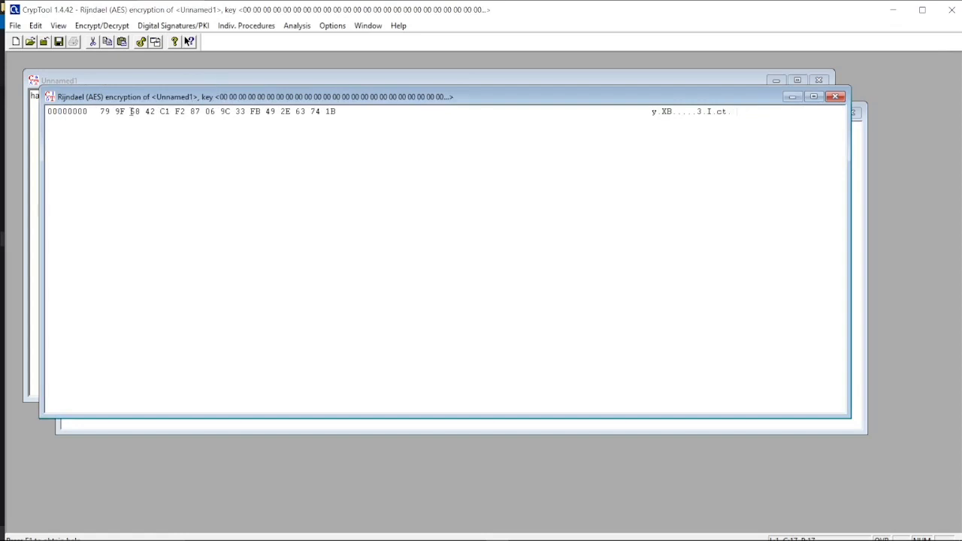
pyautogui.click(862, 146)
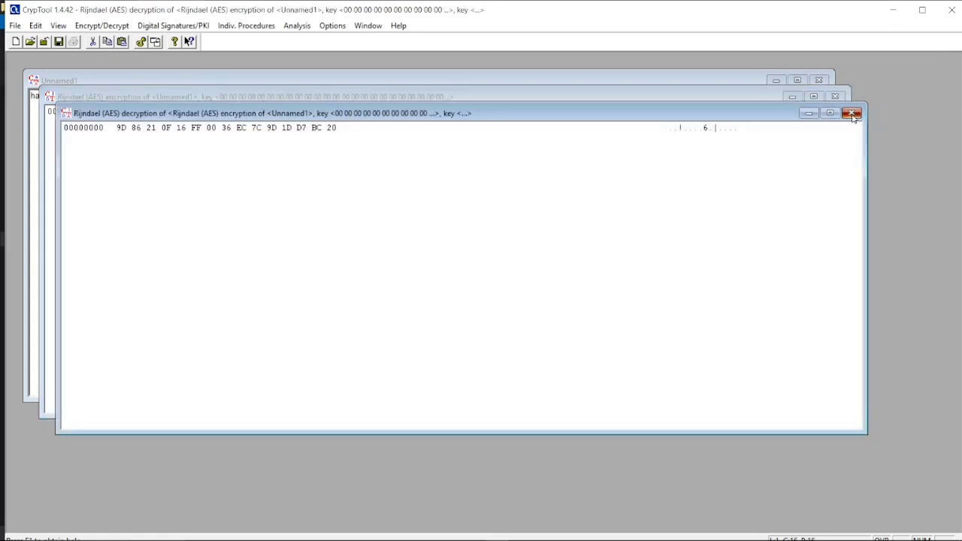
pyautogui.click(853, 113)
# Step: Decrypt with the 256-bit zero key to recover 'hacking', then close the encryption window
pyautogui.click(101, 25)
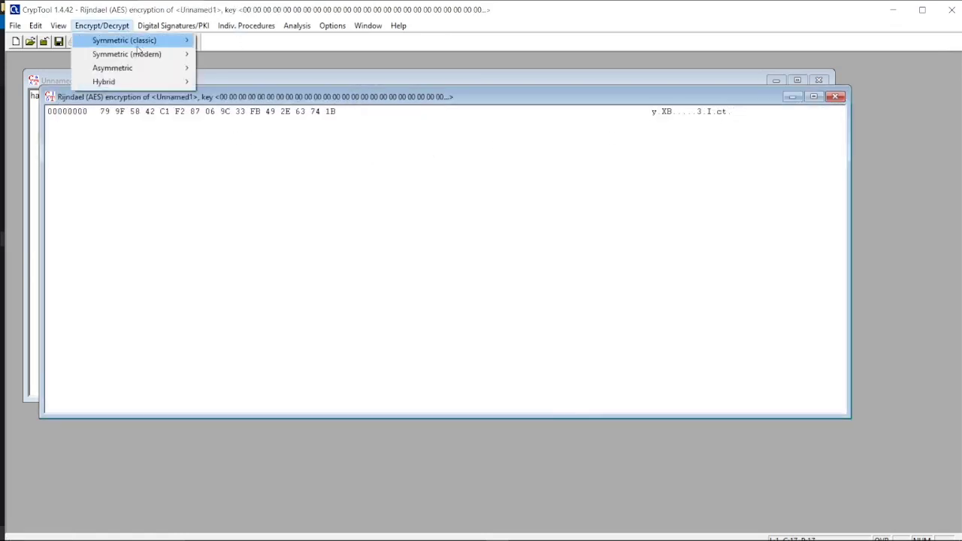
pyautogui.moveTo(150, 56)
pyautogui.click(234, 150)
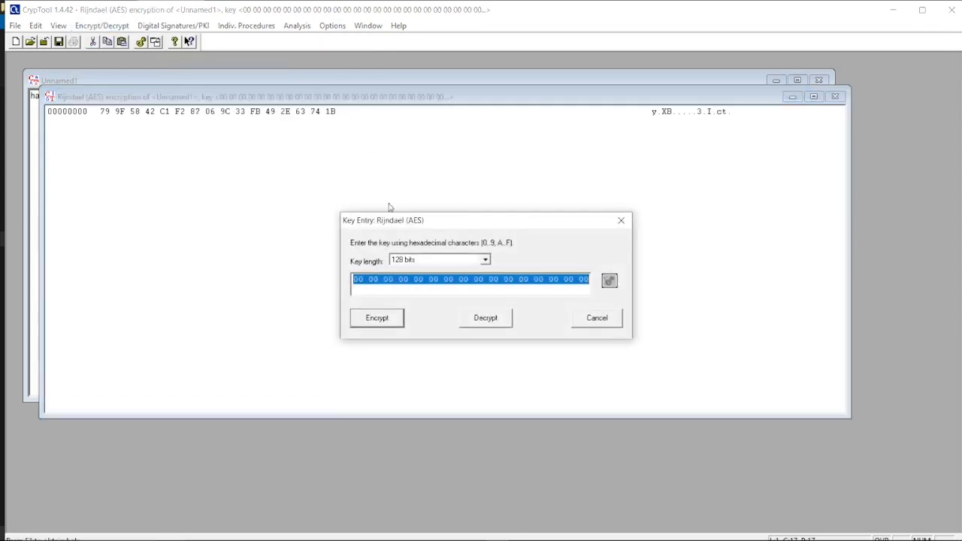
pyautogui.click(487, 263)
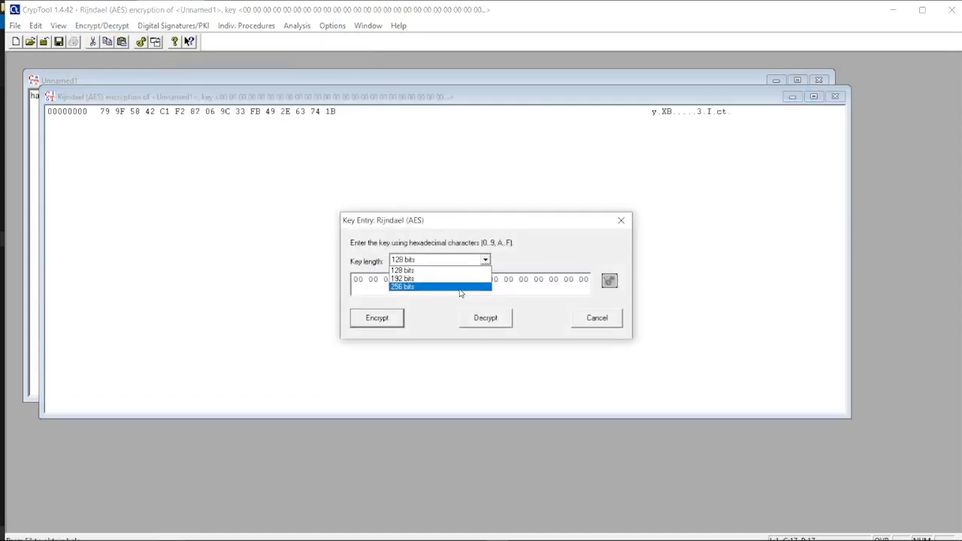
pyautogui.click(461, 288)
pyautogui.click(481, 315)
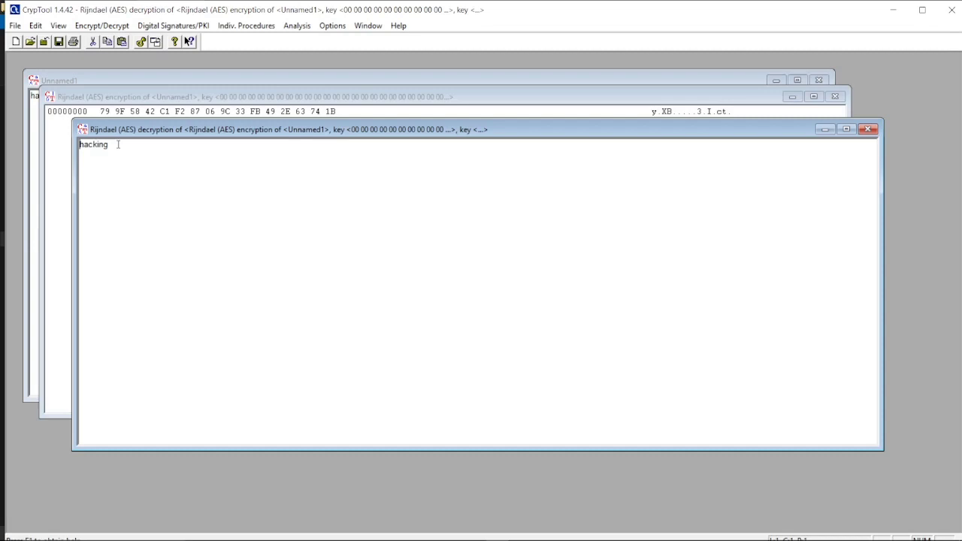
pyautogui.moveTo(118, 145); pyautogui.dragTo(80, 143)
pyautogui.click(728, 111)
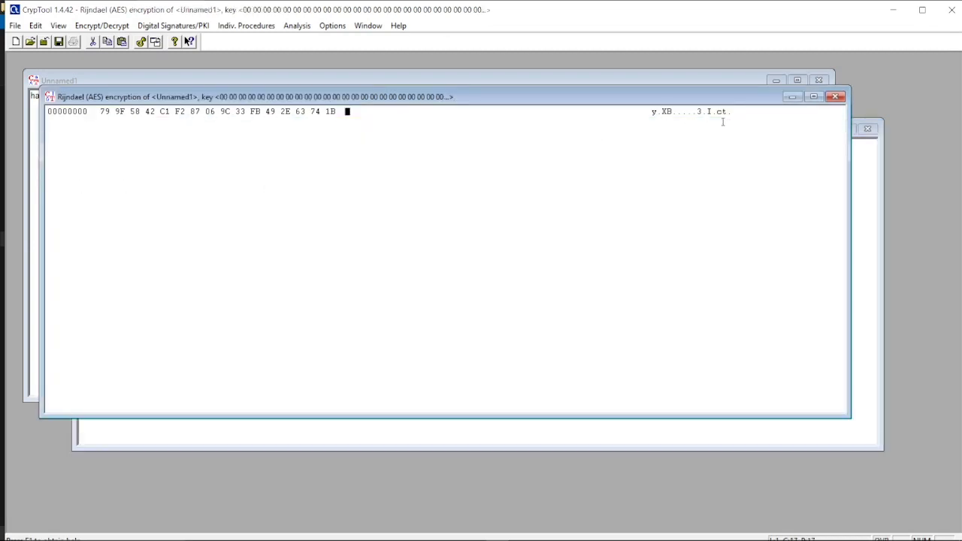
pyautogui.click(835, 97)
# Step: Close the decryption result, select 'hacking' in Unnamed1, and start a 128-bit AES brute-force analysis
pyautogui.click(868, 130)
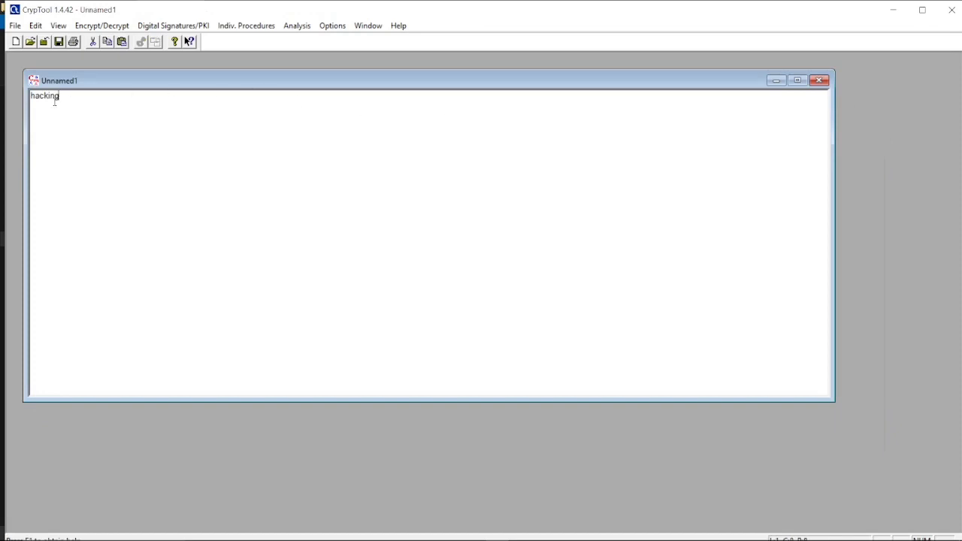
pyautogui.moveTo(67, 91); pyautogui.dragTo(32, 96)
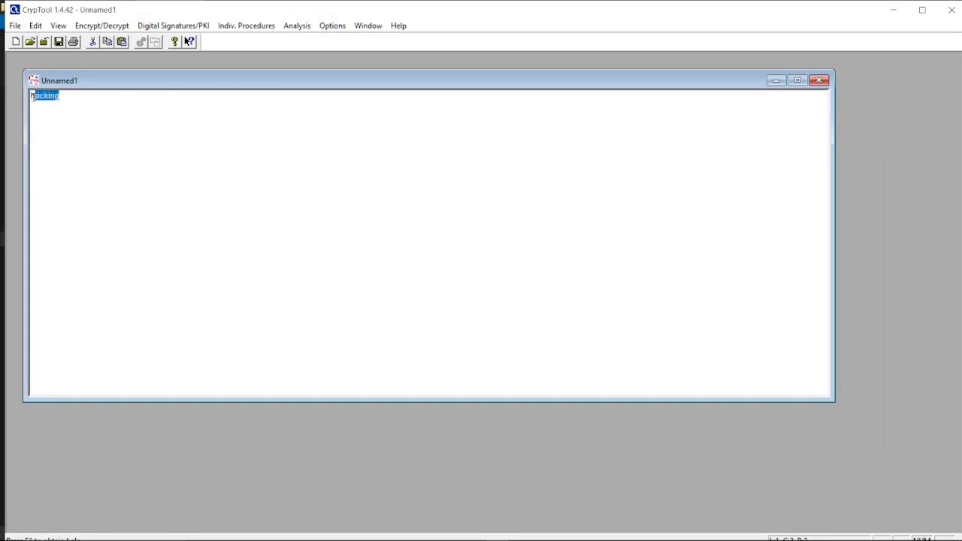
pyautogui.click(67, 115)
pyautogui.click(297, 25)
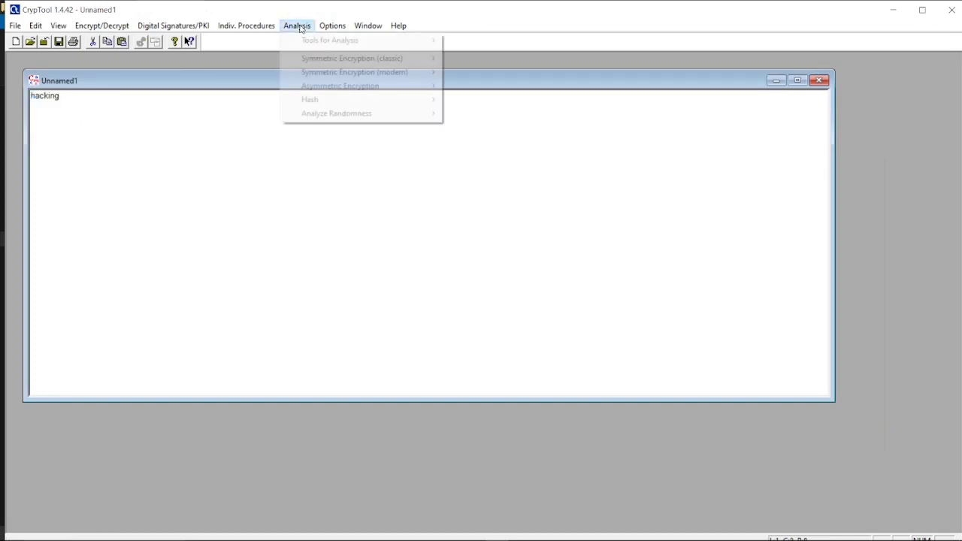
pyautogui.moveTo(339, 70)
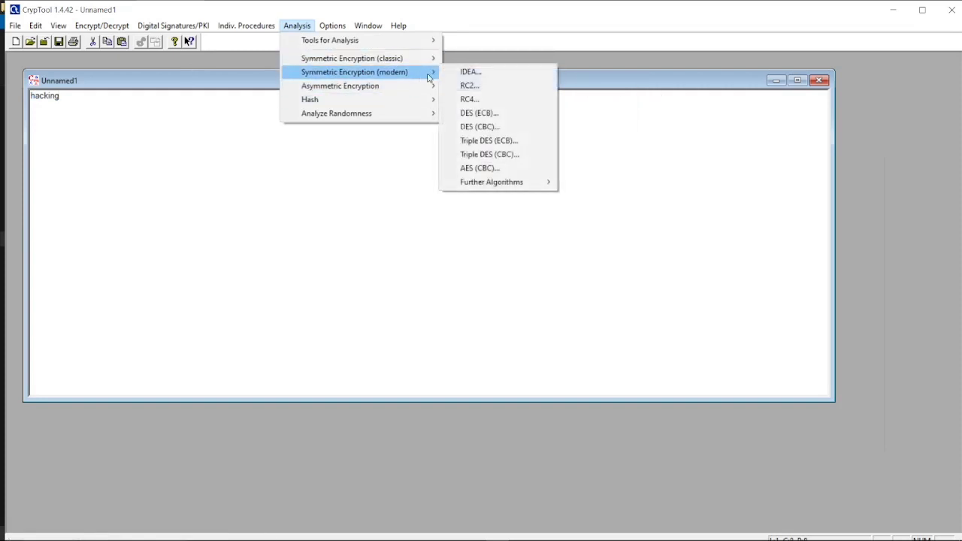
pyautogui.click(479, 168)
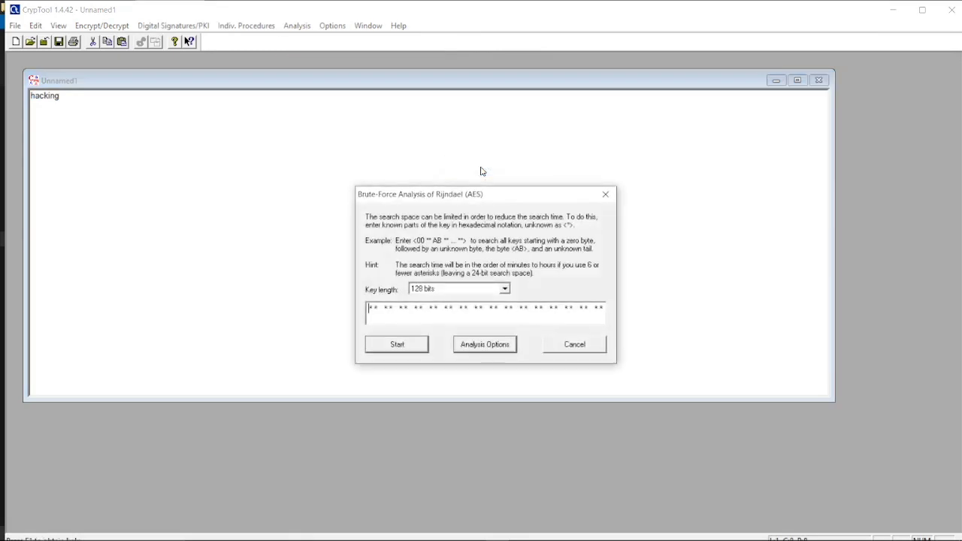
pyautogui.click(418, 349)
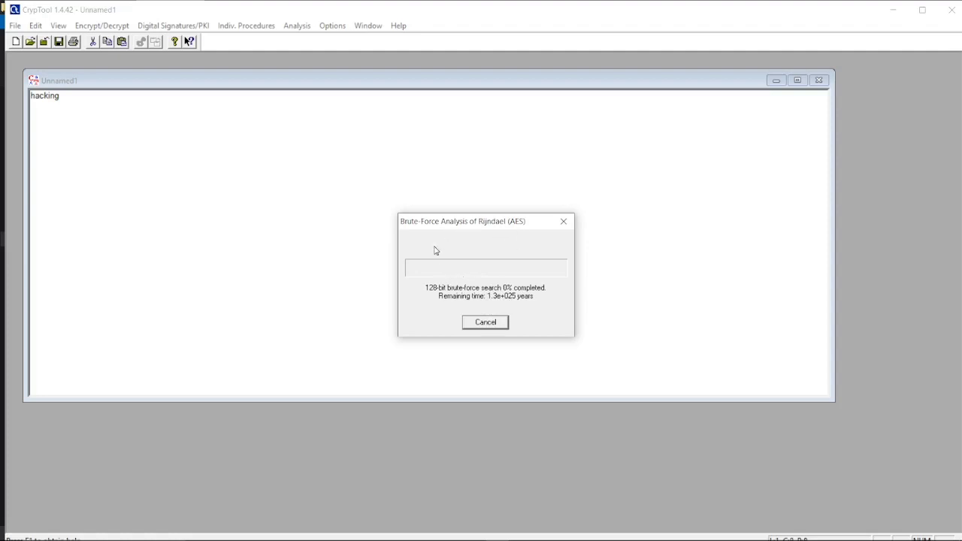
# Step: Cancel the brute-force search and scroll through the list of candidate decryptions
pyautogui.click(493, 322)
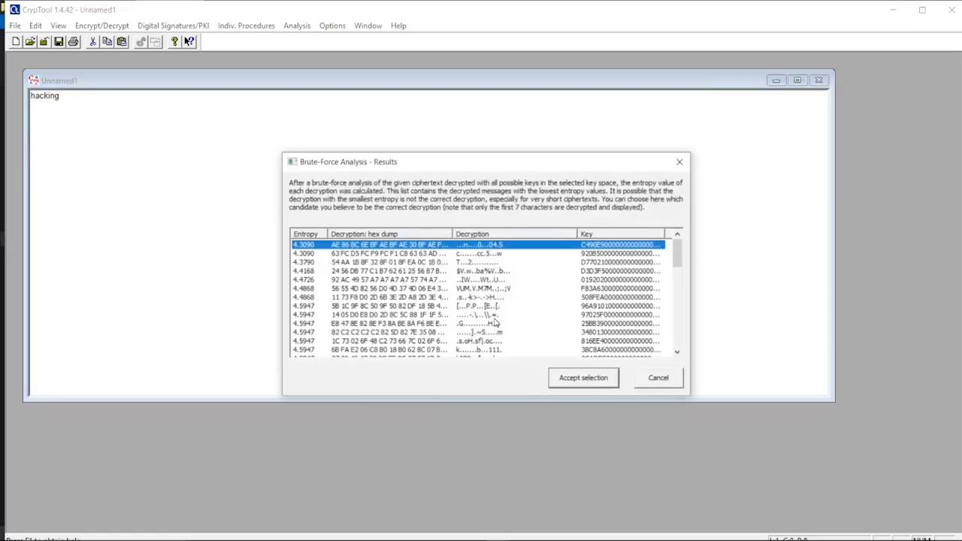
pyautogui.scroll(-3, 518, 300)
pyautogui.scroll(2, 513, 287)
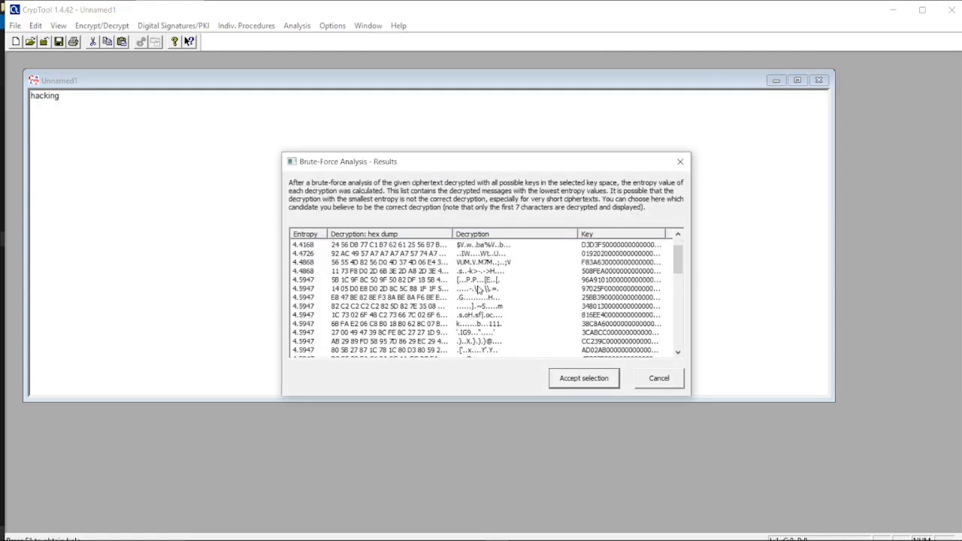
pyautogui.scroll(1, 433, 295)
pyautogui.scroll(-5, 433, 295)
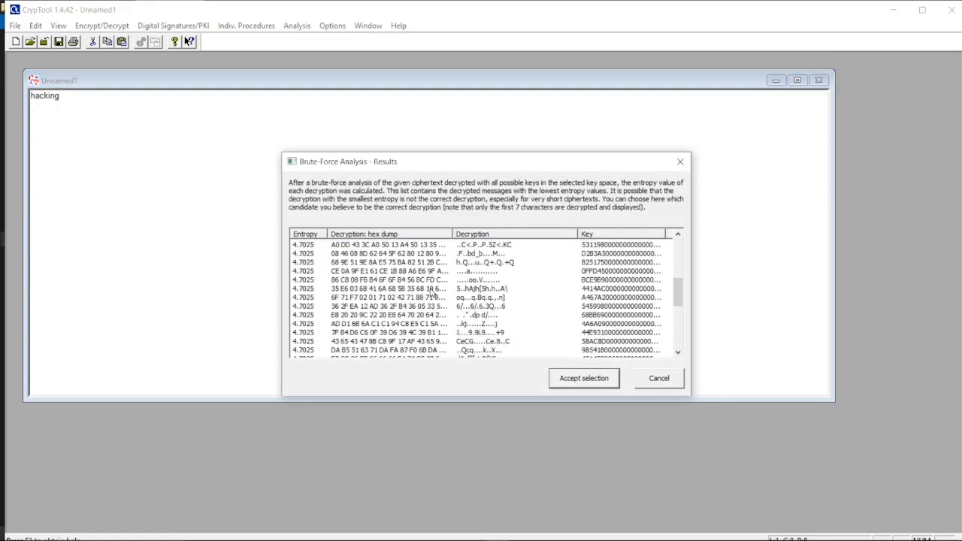
pyautogui.scroll(-5, 432, 294)
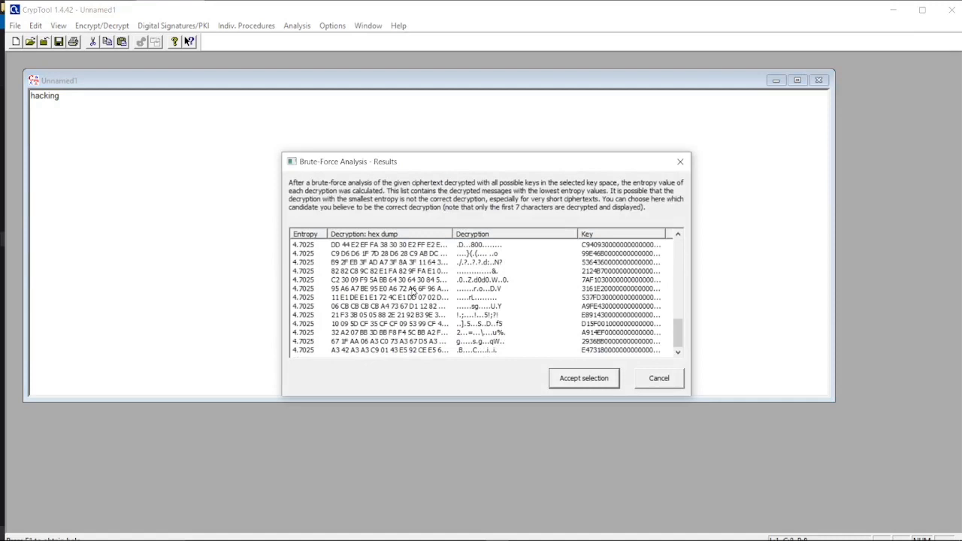
pyautogui.scroll(3, 411, 293)
pyautogui.scroll(6, 406, 294)
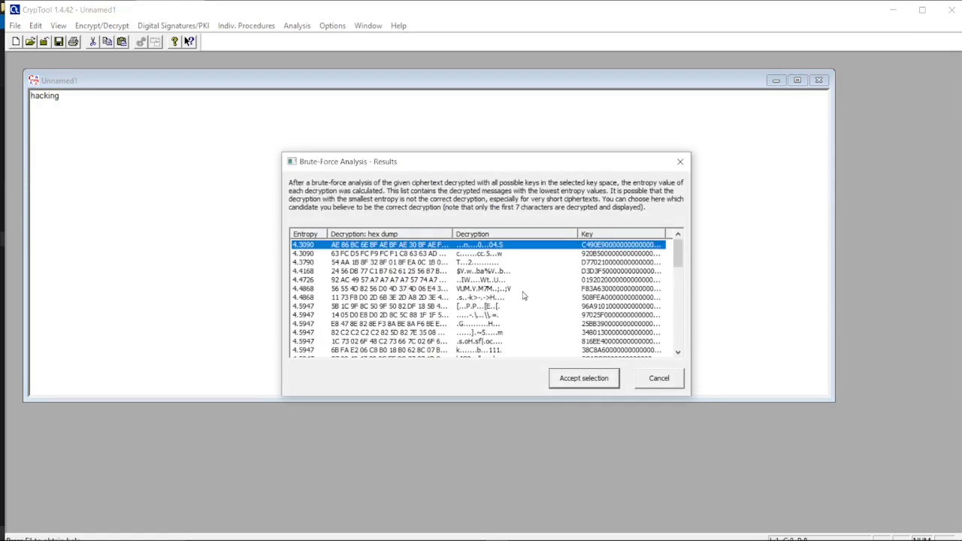
pyautogui.scroll(-4, 526, 297)
# Step: Accept the 4.5947 candidate starting D2 F5 08 FA and inspect its decrypted bytes
pyautogui.click(399, 282)
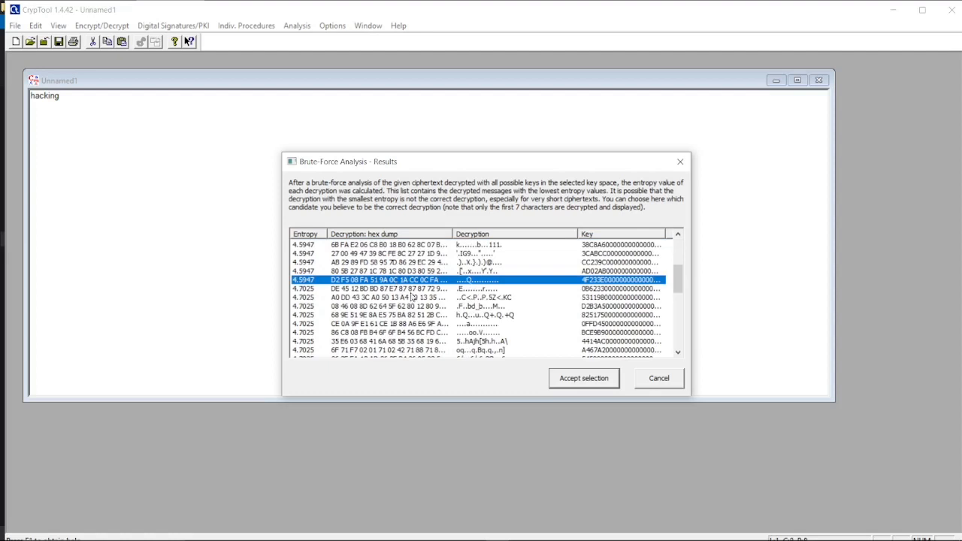
pyautogui.click(583, 378)
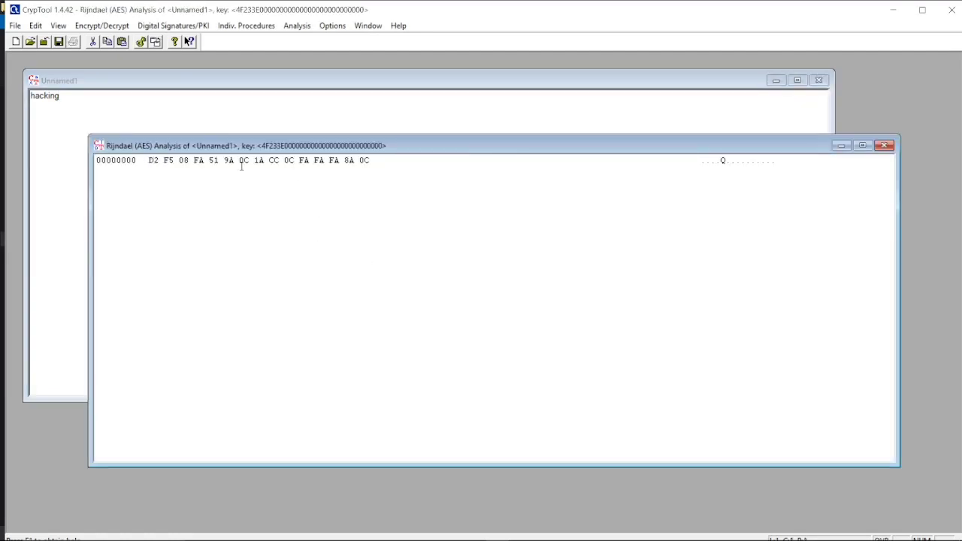
pyautogui.moveTo(164, 160); pyautogui.dragTo(383, 160)
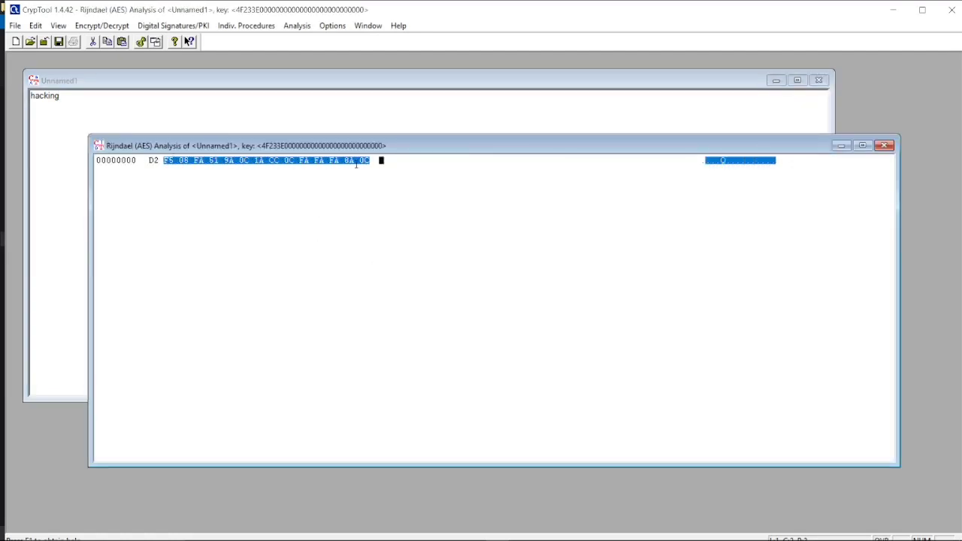
pyautogui.click(439, 190)
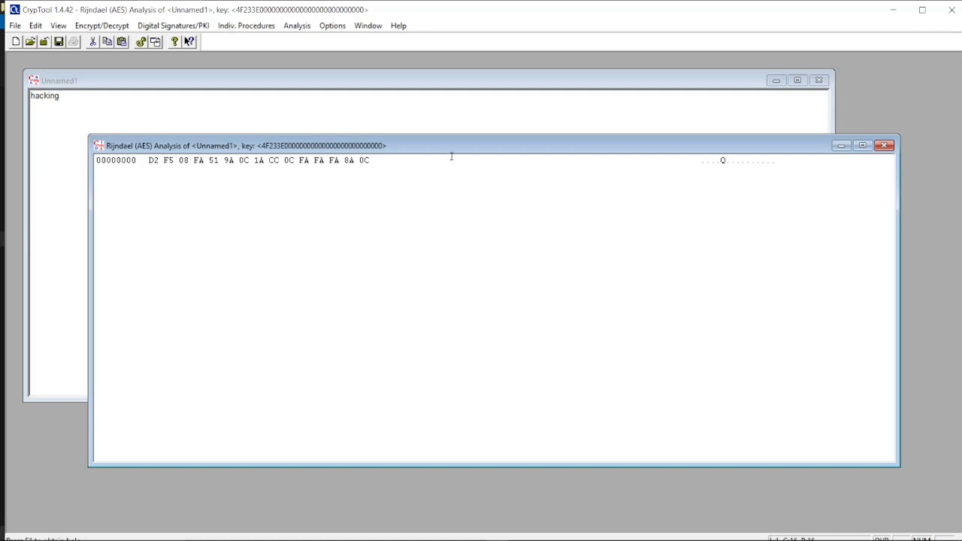